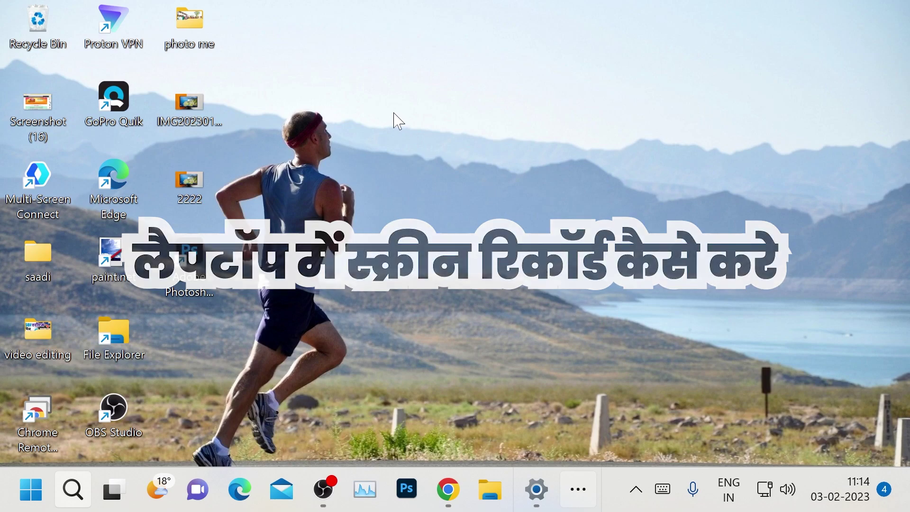
pyautogui.moveTo(368, 151); pyautogui.dragTo(593, 421)
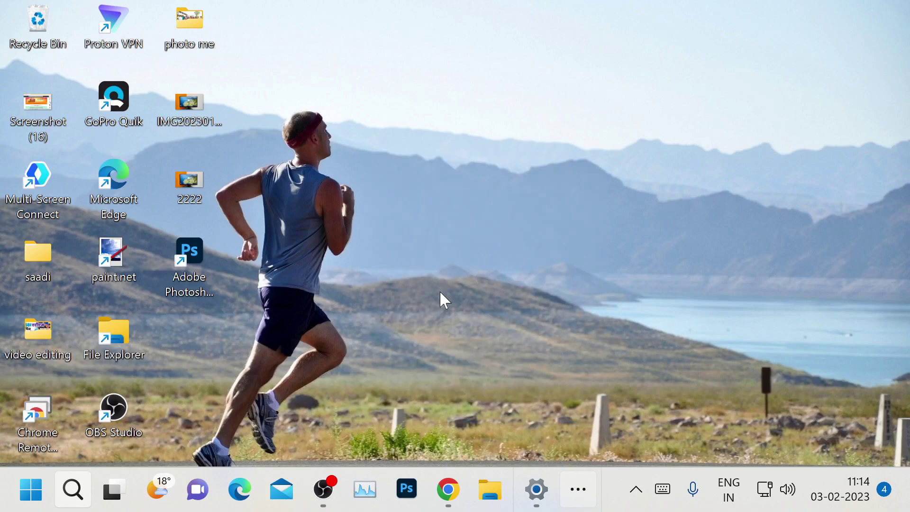
pyautogui.moveTo(386, 160); pyautogui.dragTo(607, 394)
pyautogui.moveTo(414, 188); pyautogui.dragTo(557, 377)
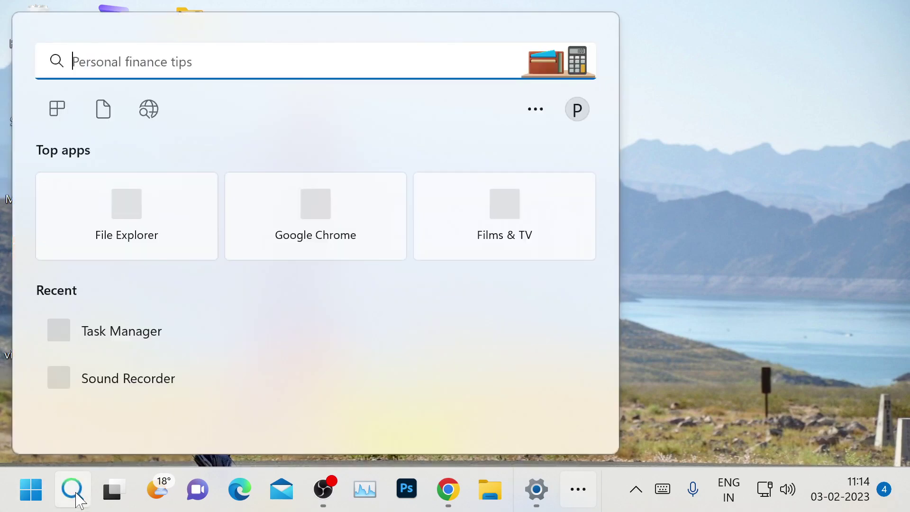
# Step: Search Windows for "tas", launch Task Manager and show its Performance page
pyautogui.click(72, 489)
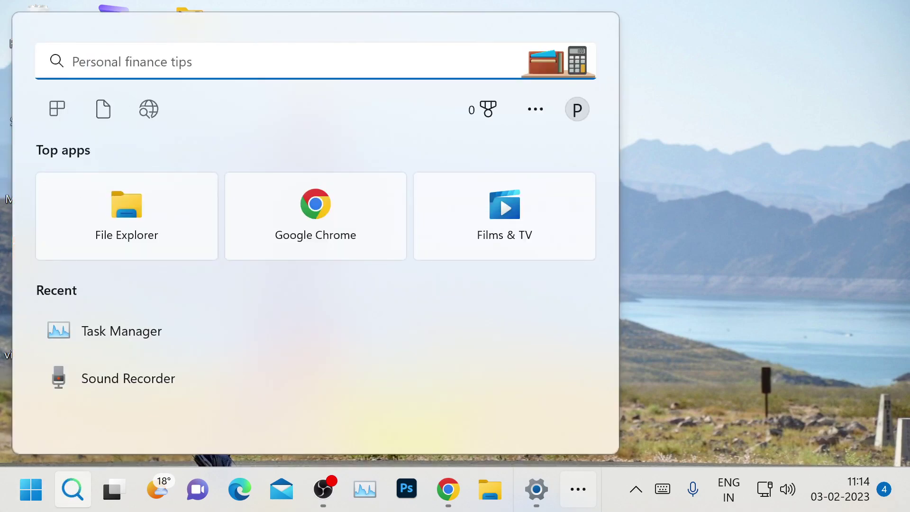
pyautogui.write('tas')
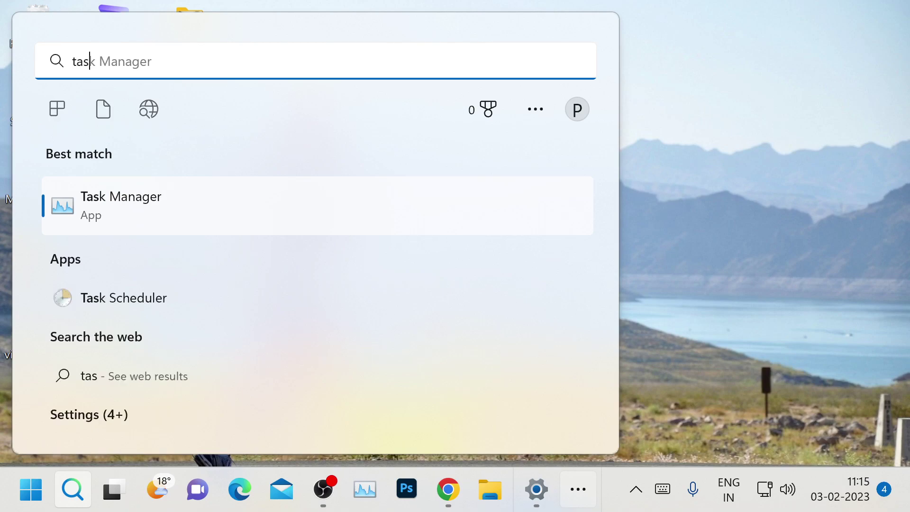
pyautogui.click(136, 203)
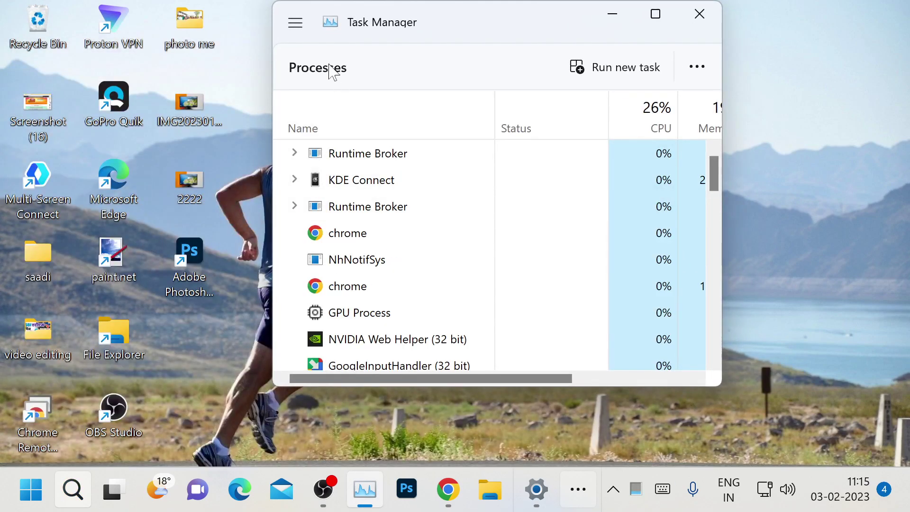
pyautogui.click(296, 24)
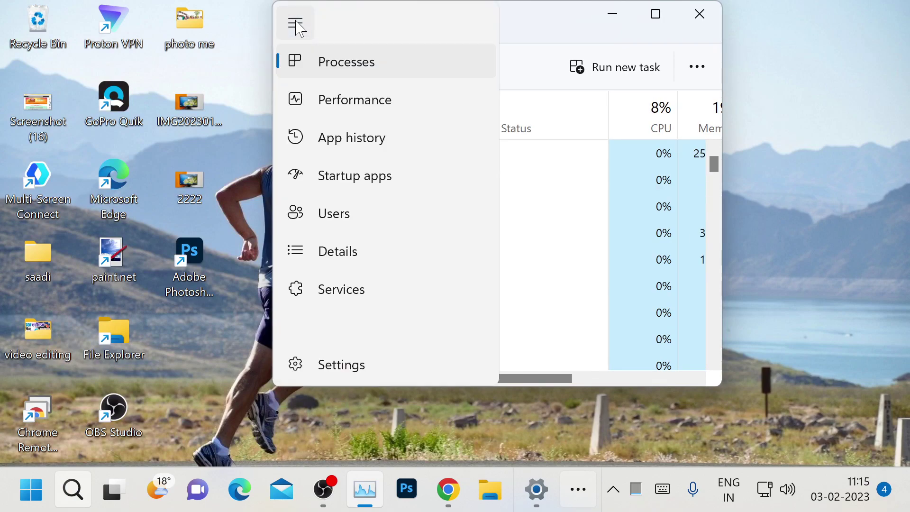
pyautogui.click(335, 109)
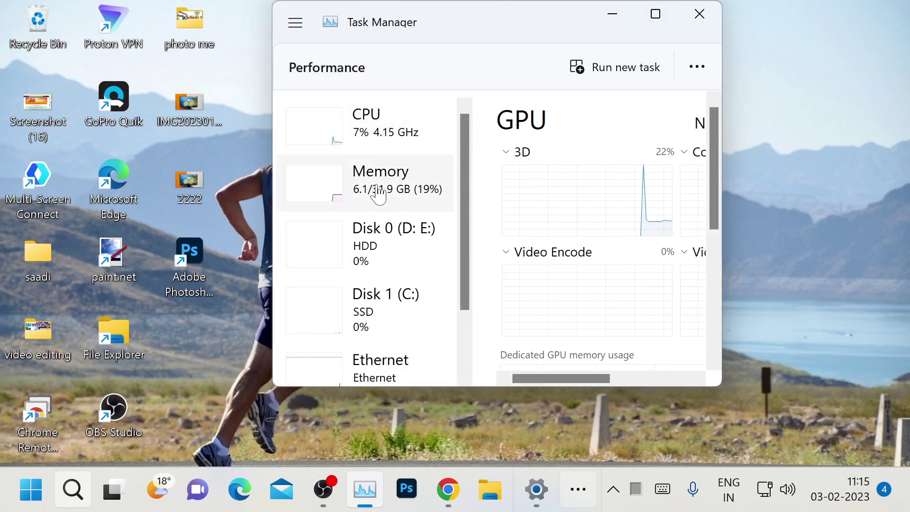
# Step: Examine the hardware list and the GPU 0 details down to the graphics card name, and close Task Manager
pyautogui.scroll(-1, 462, 199)
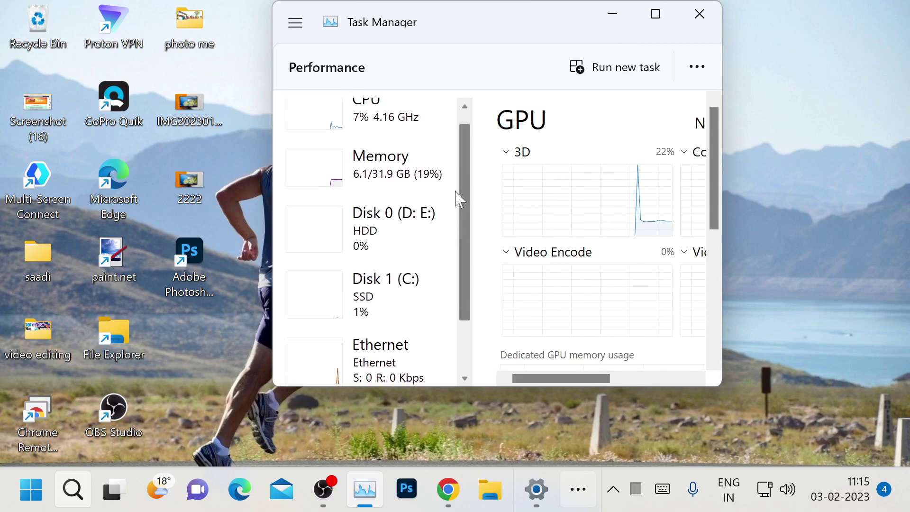
pyautogui.moveTo(465, 204); pyautogui.dragTo(465, 252)
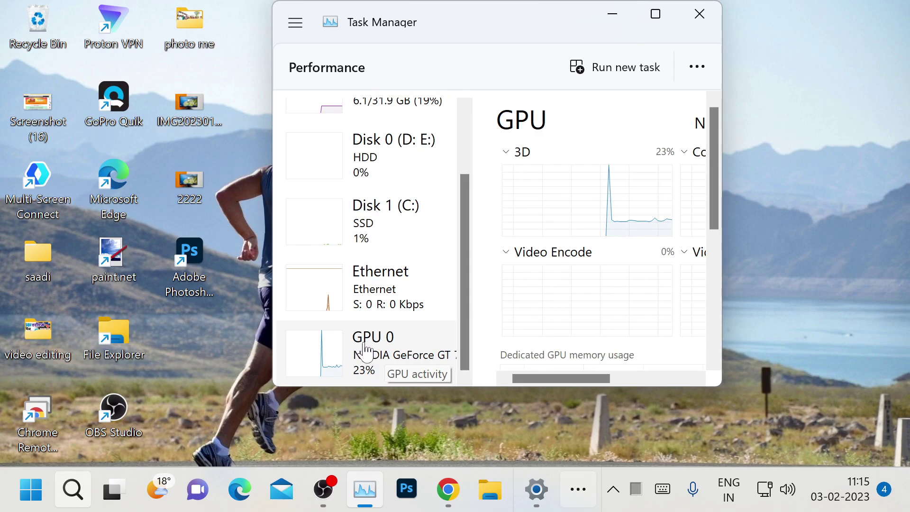
pyautogui.moveTo(533, 376); pyautogui.dragTo(614, 386)
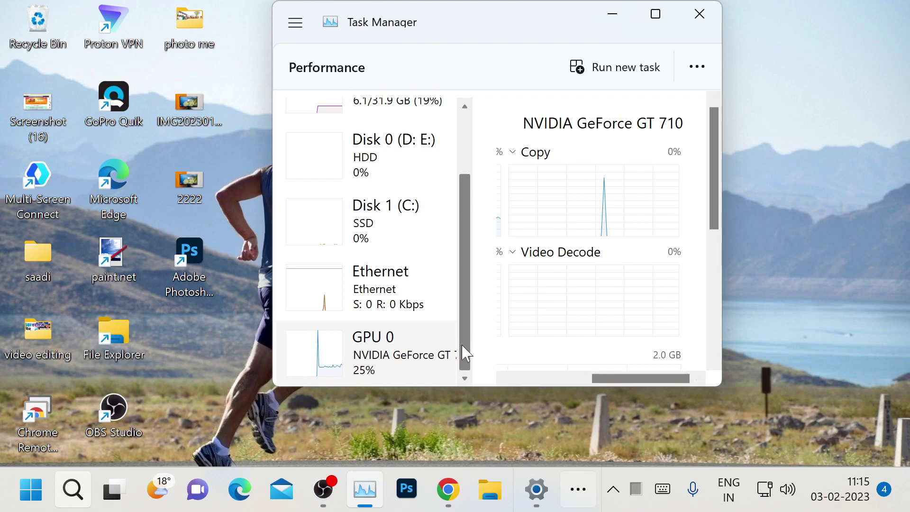
pyautogui.moveTo(464, 350)
pyautogui.mouseDown()
pyautogui.moveTo(465, 334)
pyautogui.moveTo(467, 355)
pyautogui.mouseUp()
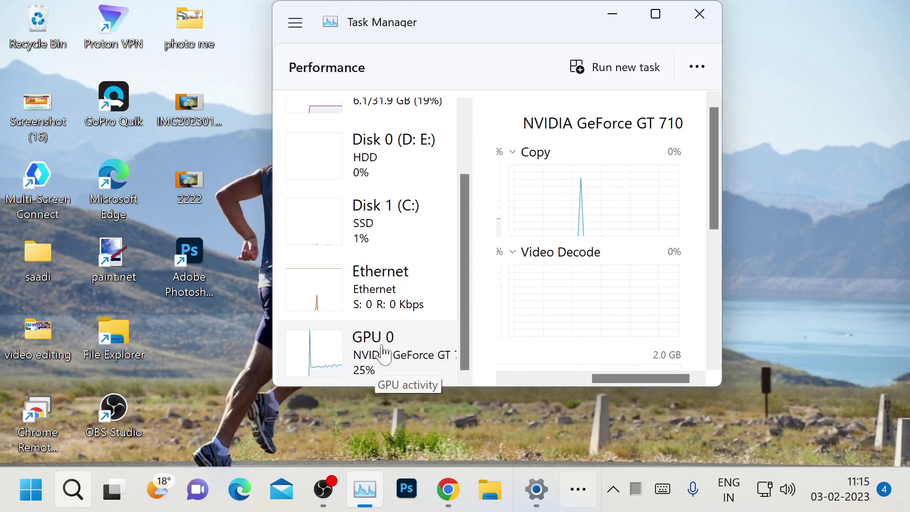
pyautogui.moveTo(463, 315); pyautogui.dragTo(469, 237)
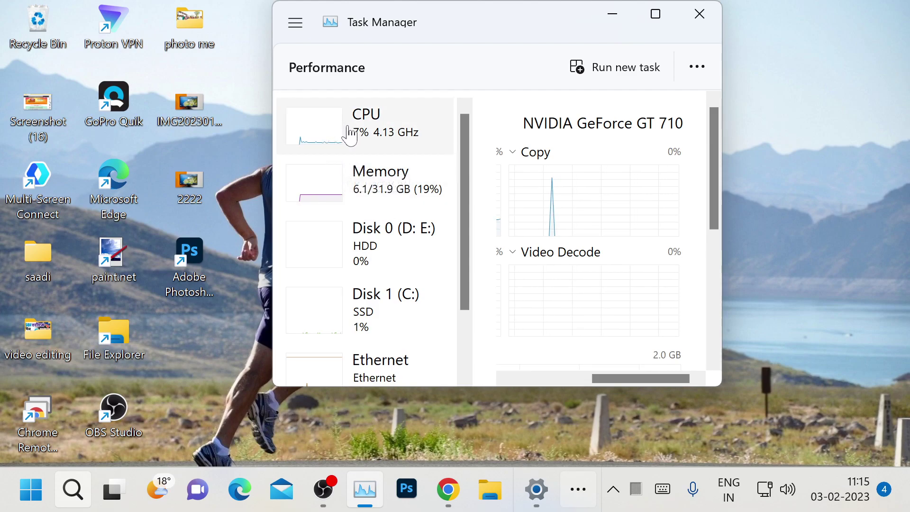
pyautogui.click(698, 20)
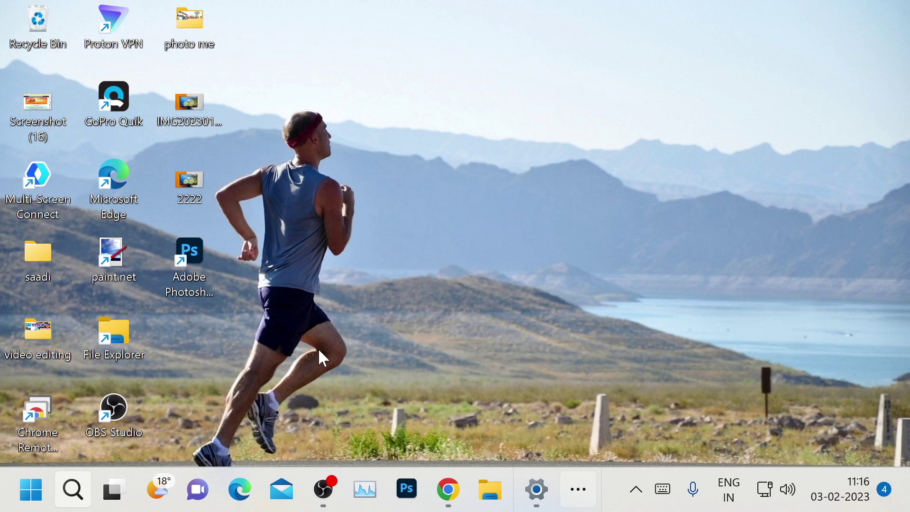
# Step: Open the Captures page under Gaming in Windows Settings to review the recording preferences, and close Settings
pyautogui.click(32, 503)
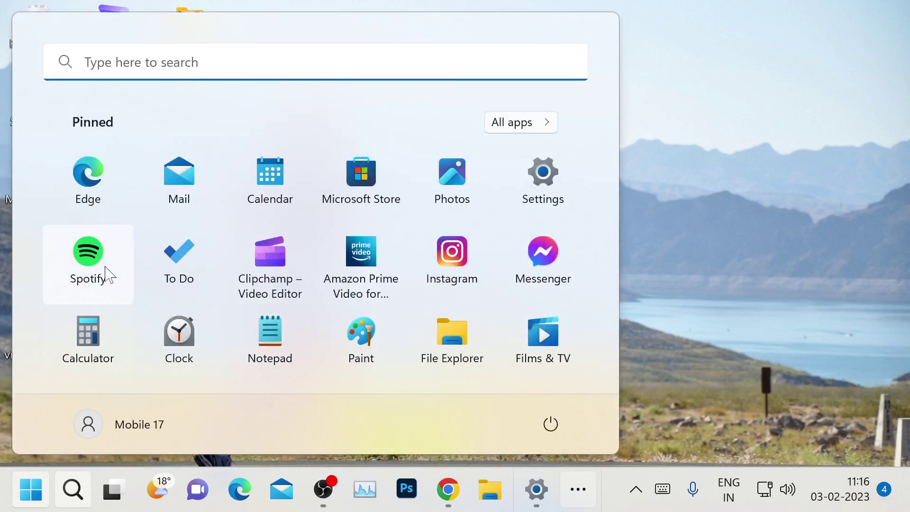
pyautogui.click(547, 192)
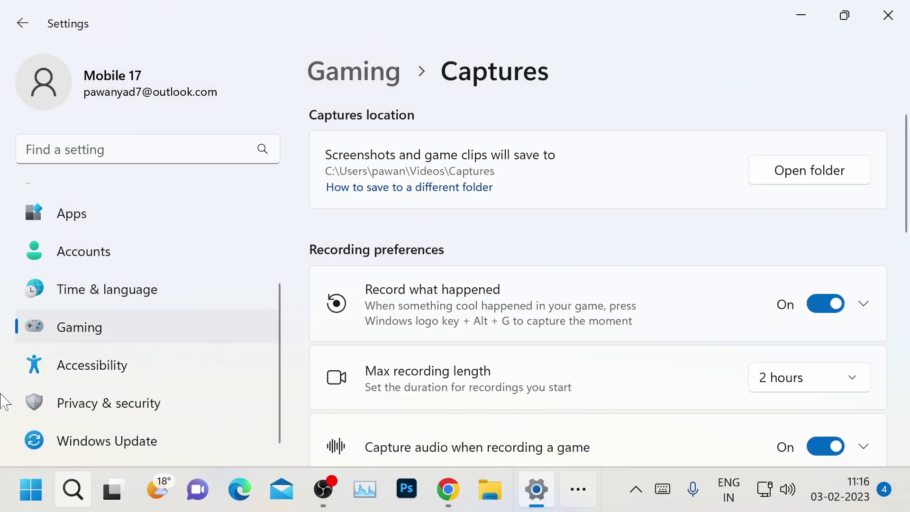
pyautogui.click(131, 334)
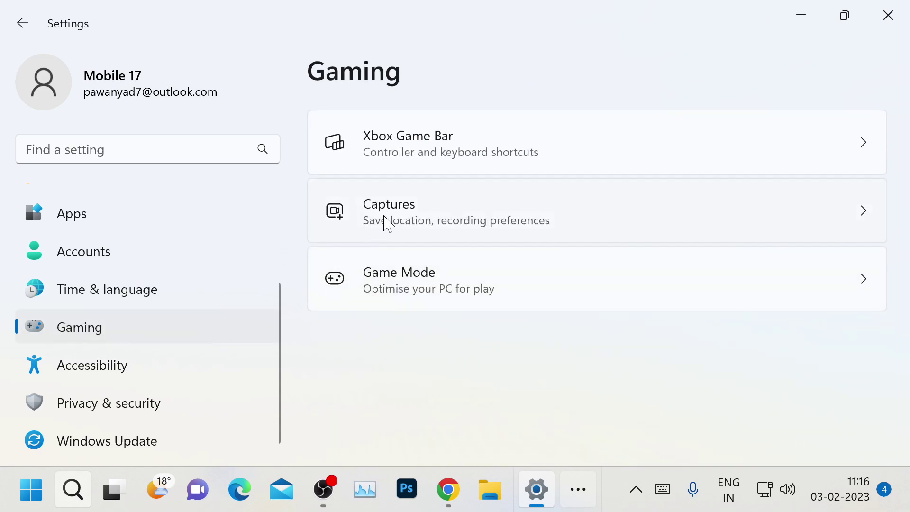
pyautogui.click(398, 228)
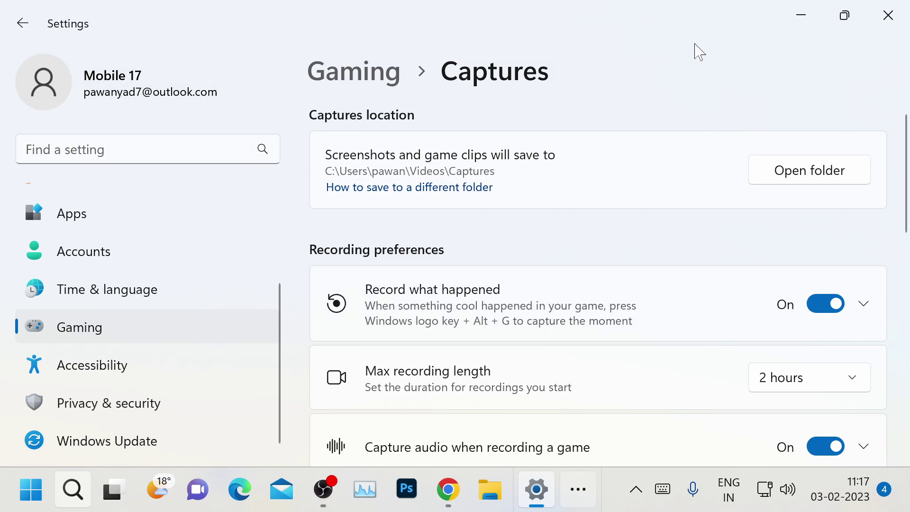
pyautogui.click(889, 20)
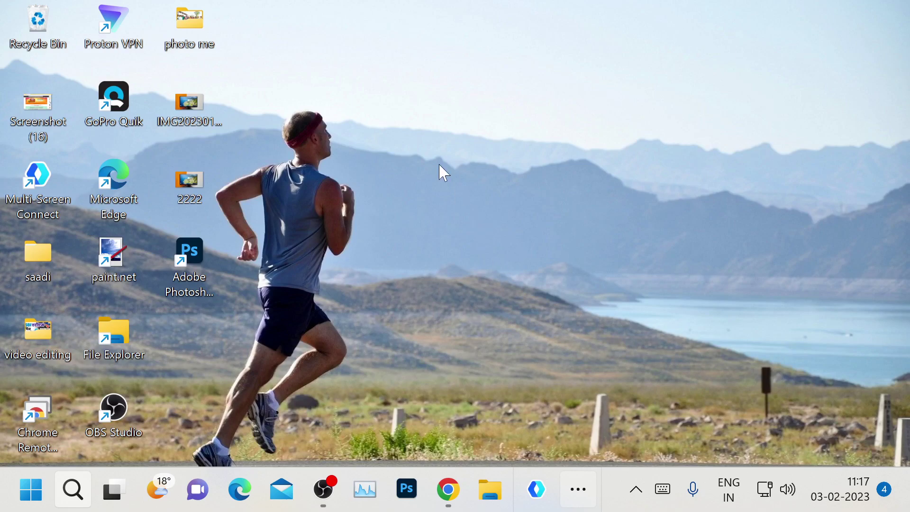
# Step: Switch to Chrome, replace the old OBS download tab with a new one and search Google for "obs"
pyautogui.click(320, 493)
pyautogui.click(448, 489)
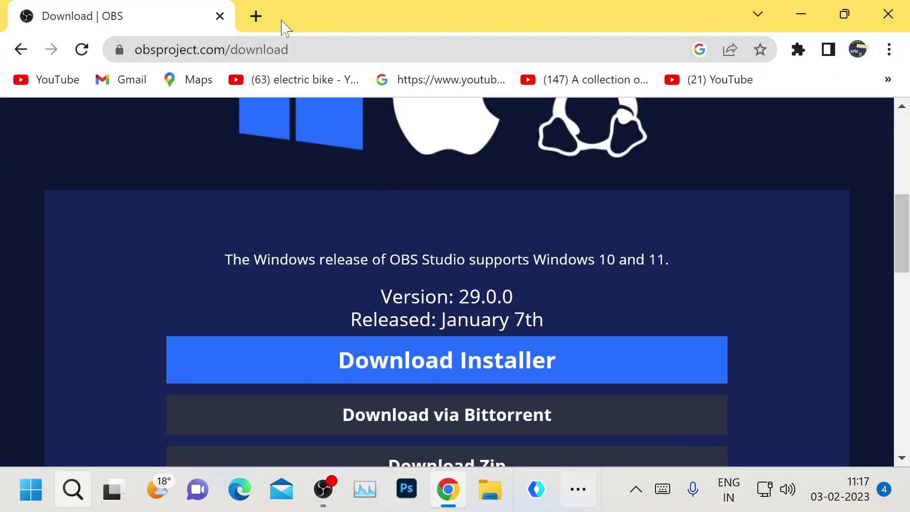
pyautogui.click(256, 16)
pyautogui.click(220, 16)
pyautogui.click(145, 49)
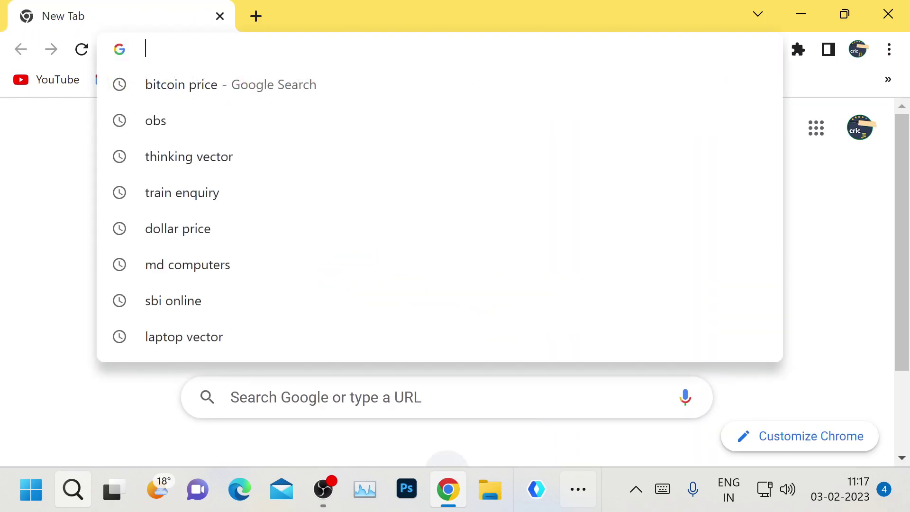
pyautogui.write('obs')
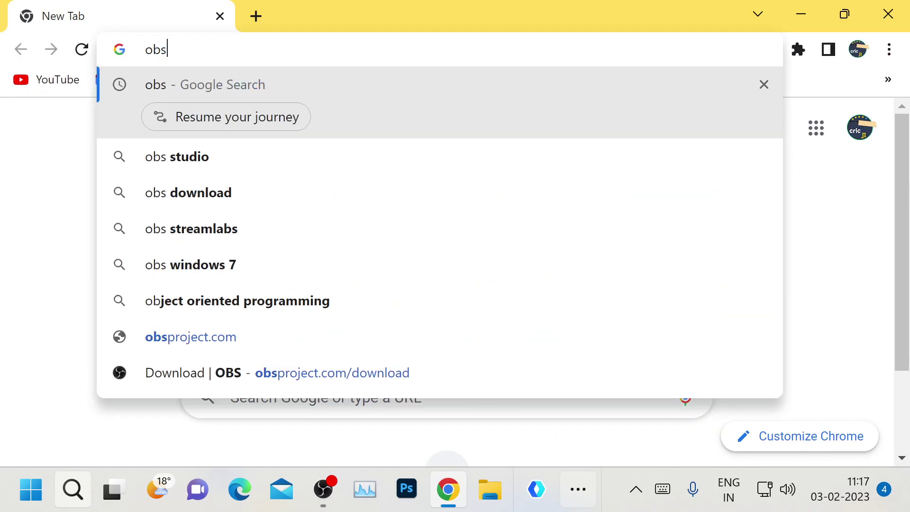
pyautogui.press('Return')
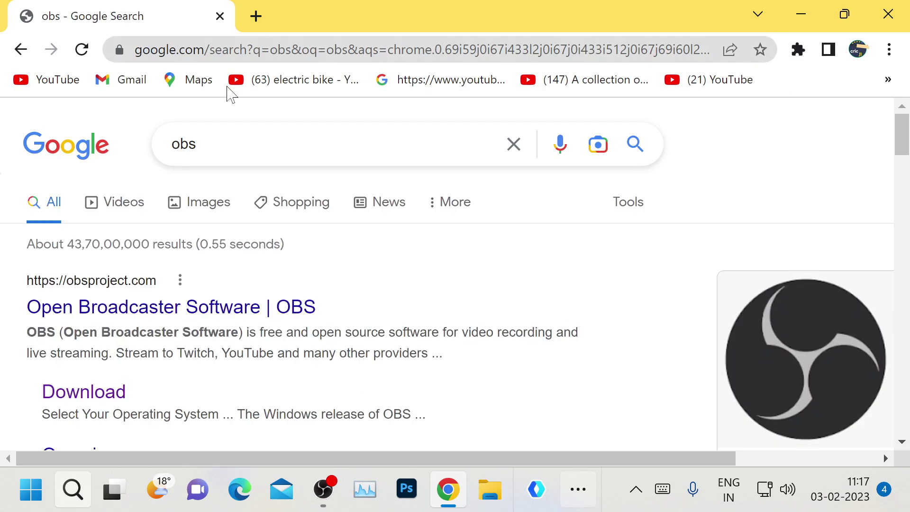
# Step: Open the obsproject.com website from the search results and start downloading the OBS Studio installer for Windows
pyautogui.click(84, 313)
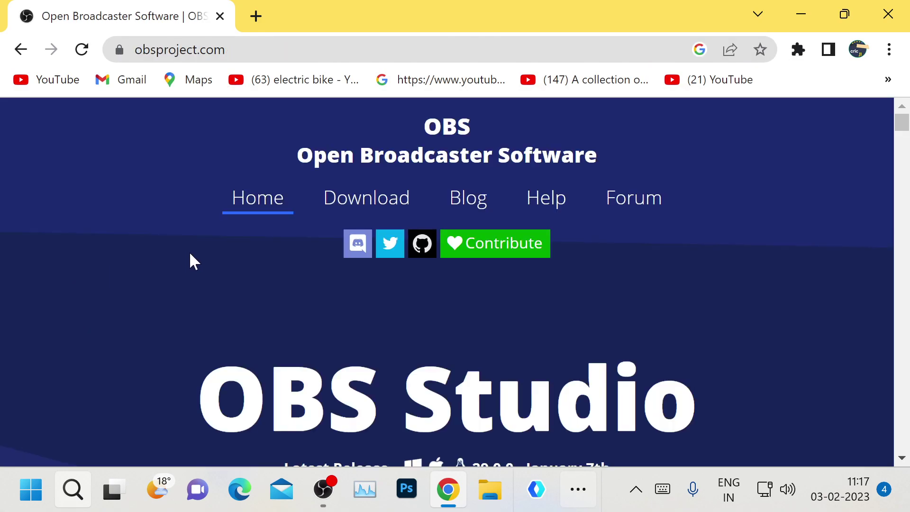
pyautogui.scroll(-5, 190, 261)
pyautogui.scroll(2, 135, 250)
pyautogui.click(197, 306)
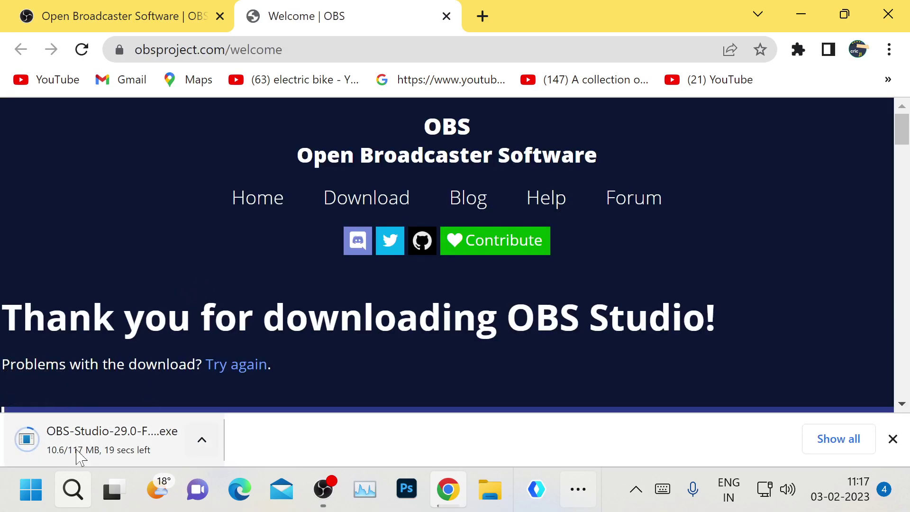
# Step: Pause the OBS Studio installer download and exit Chrome despite the unfinished download
pyautogui.click(196, 446)
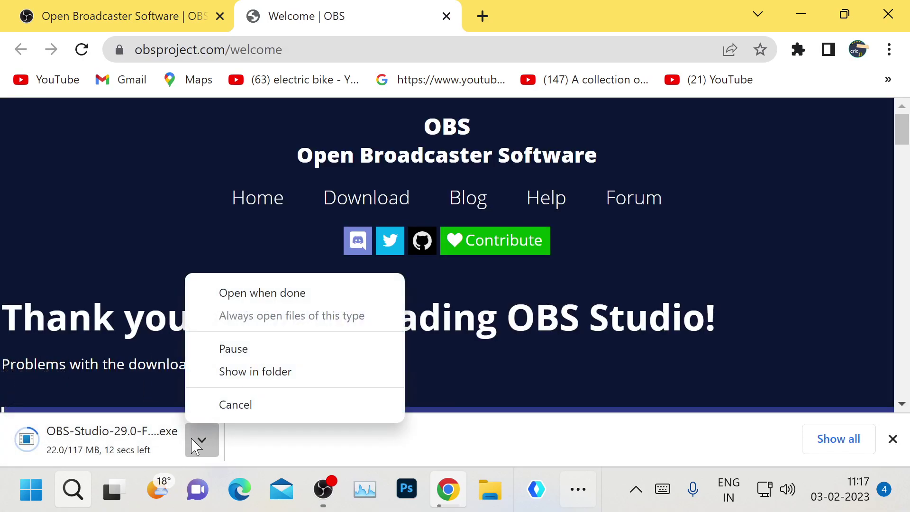
pyautogui.click(237, 351)
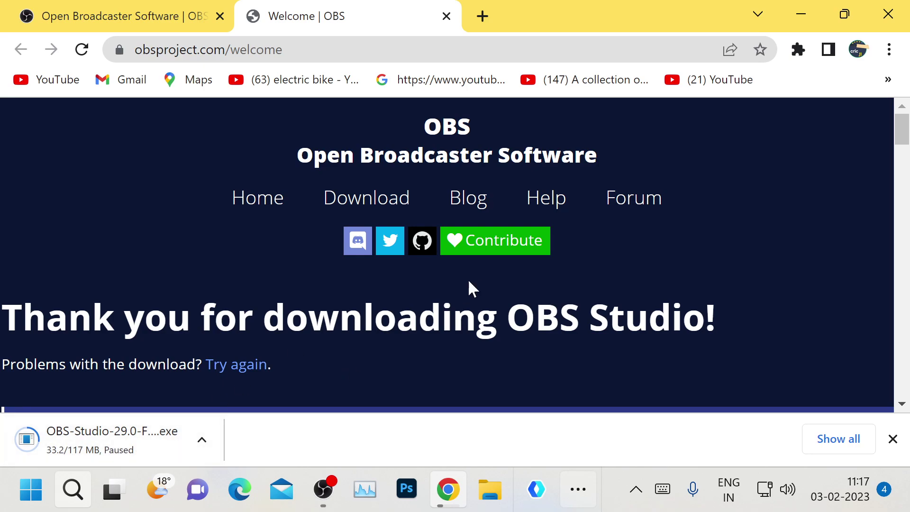
pyautogui.click(903, 8)
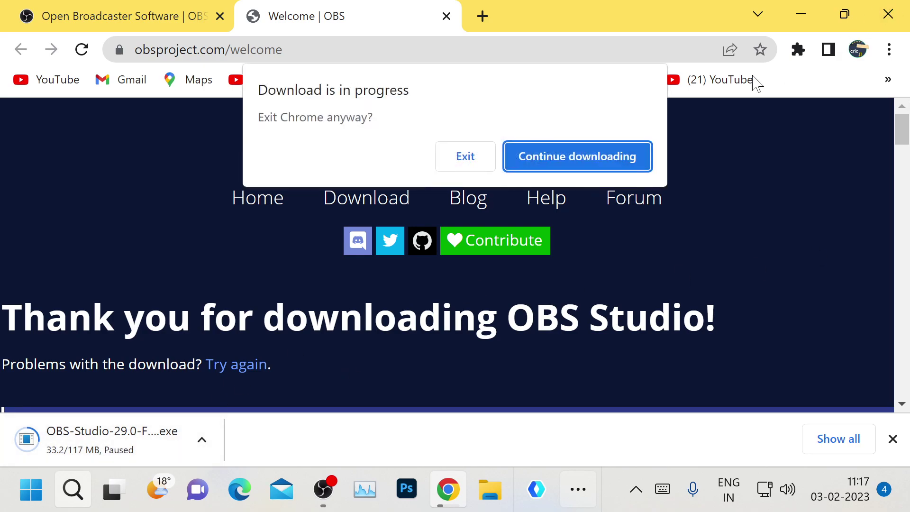
pyautogui.click(470, 157)
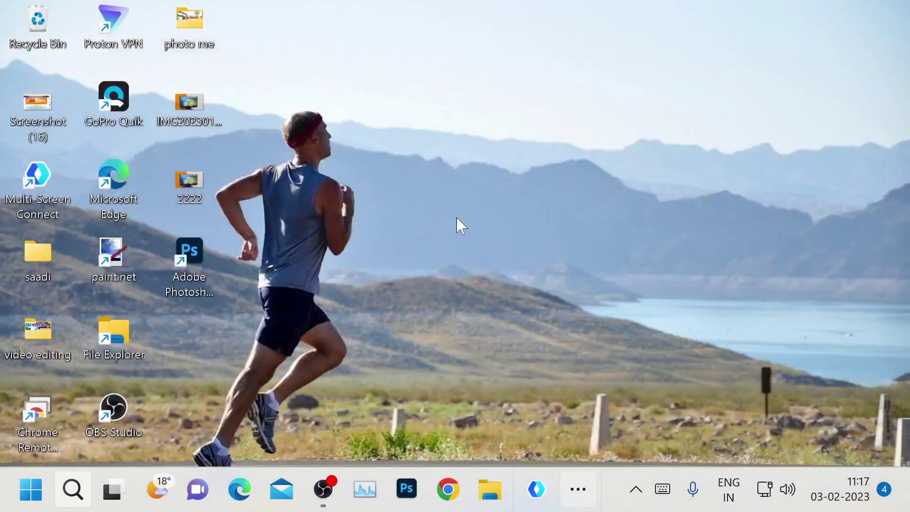
# Step: Switch to OBS Studio, examine the Video settings and the Output streaming encoder settings, close Settings and minimize OBS
pyautogui.click(324, 490)
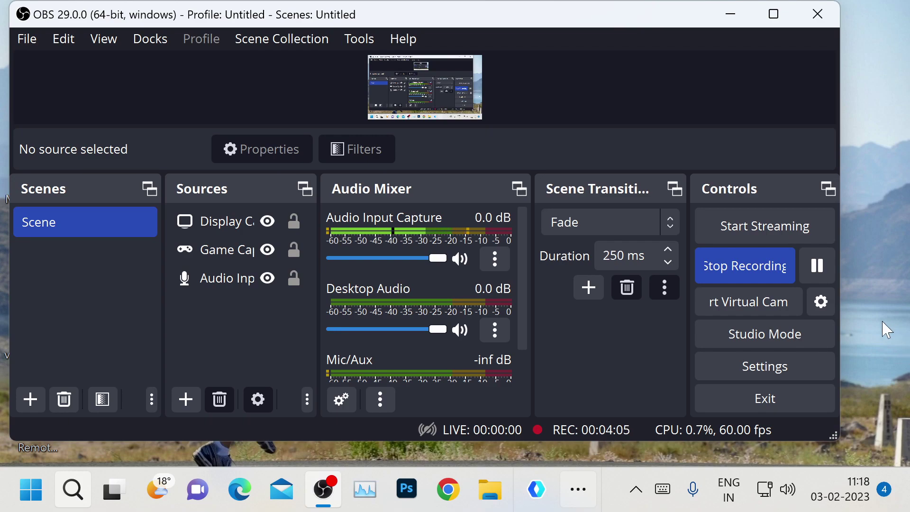
pyautogui.click(765, 367)
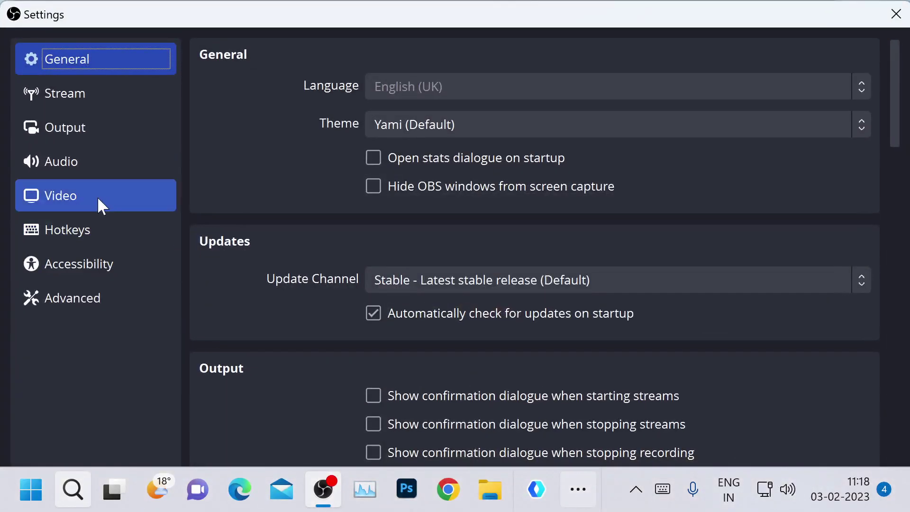
pyautogui.click(74, 187)
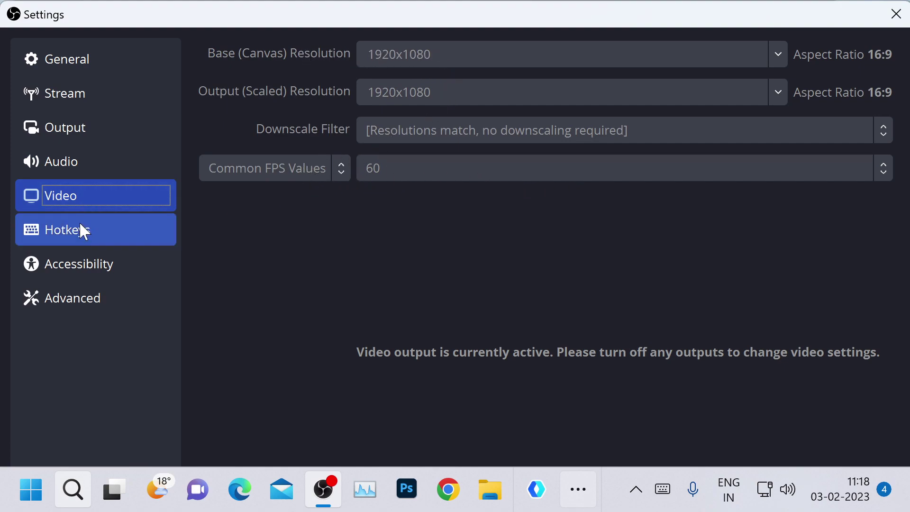
pyautogui.click(72, 124)
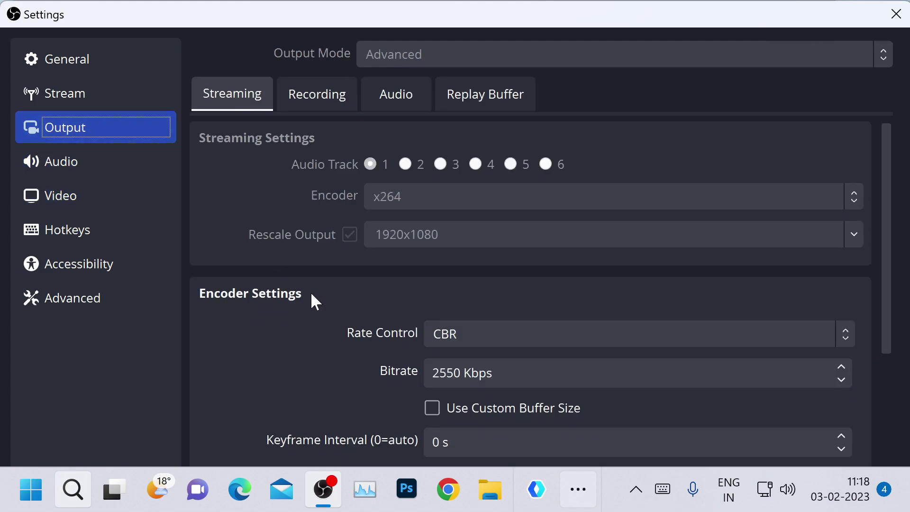
pyautogui.scroll(-3, 303, 303)
pyautogui.scroll(-1, 224, 304)
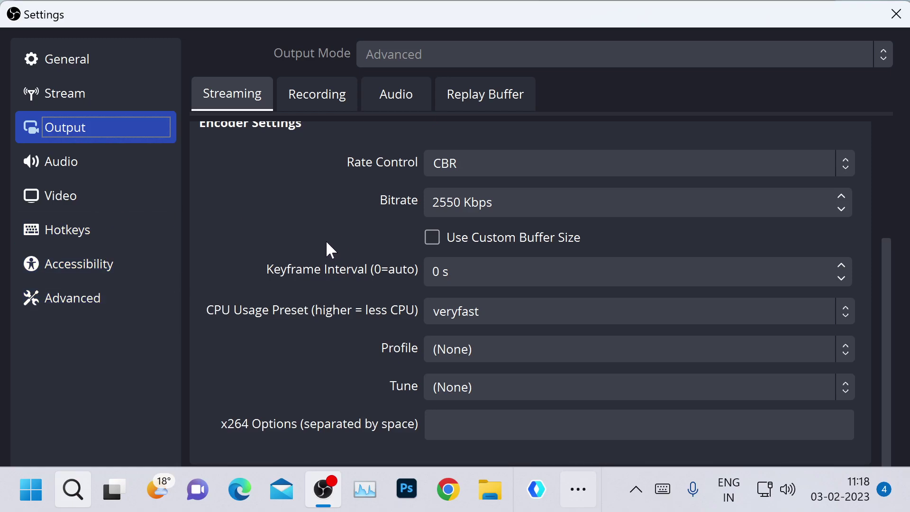
pyautogui.scroll(3, 264, 256)
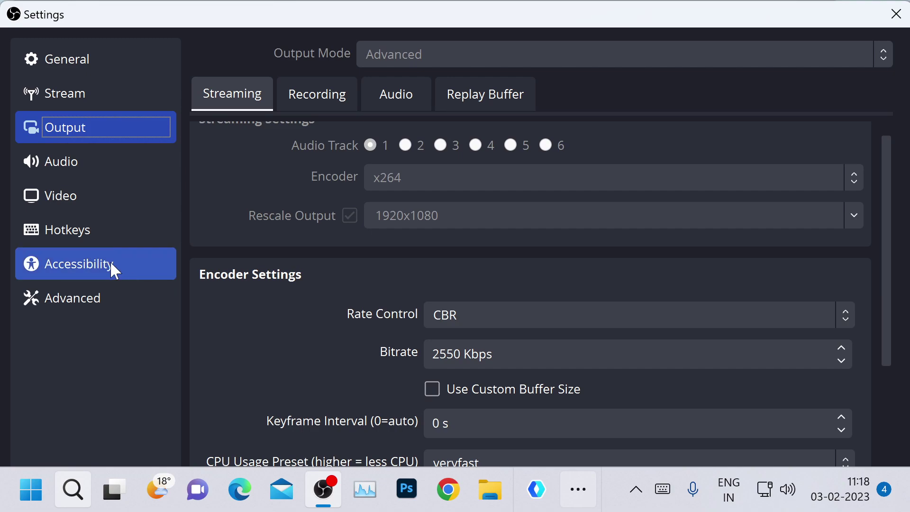
pyautogui.click(896, 15)
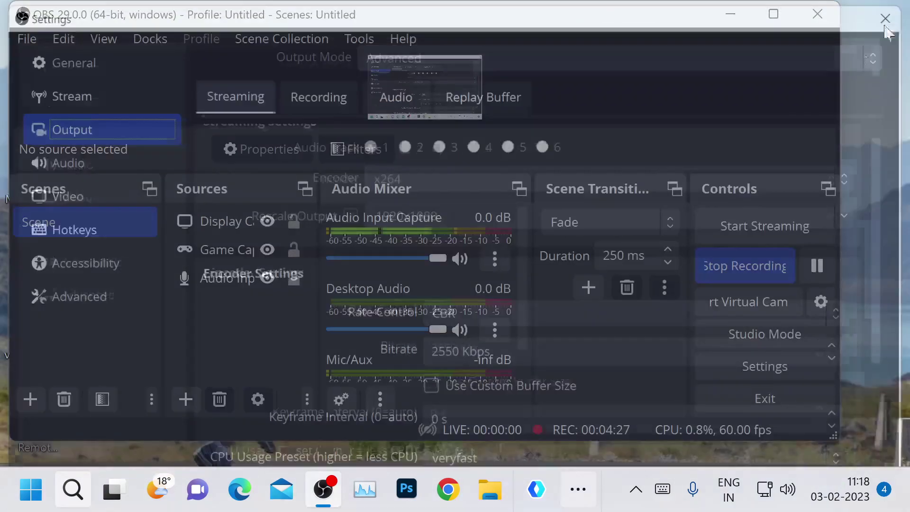
pyautogui.click(741, 18)
# Step: Bring the OBS Studio window back up to review its sources and recording controls, and minimize it again
pyautogui.click(321, 490)
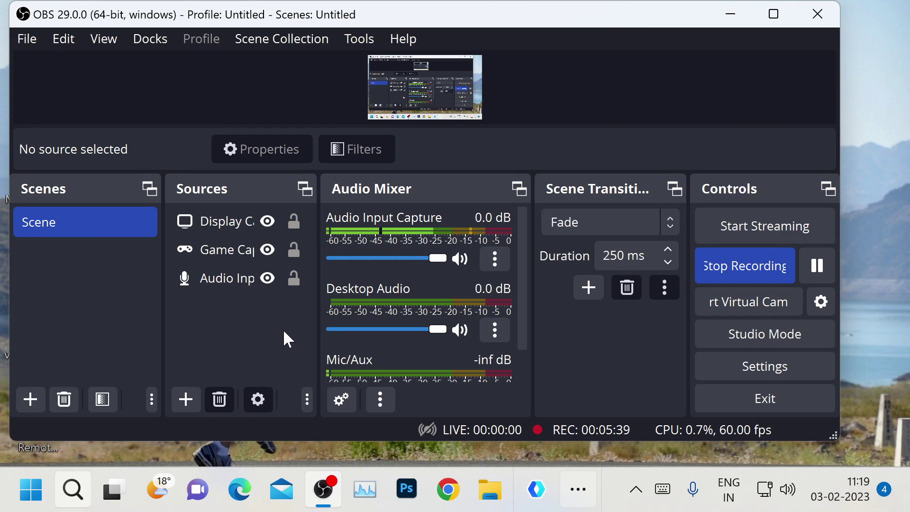
pyautogui.click(295, 289)
pyautogui.click(296, 295)
pyautogui.click(730, 14)
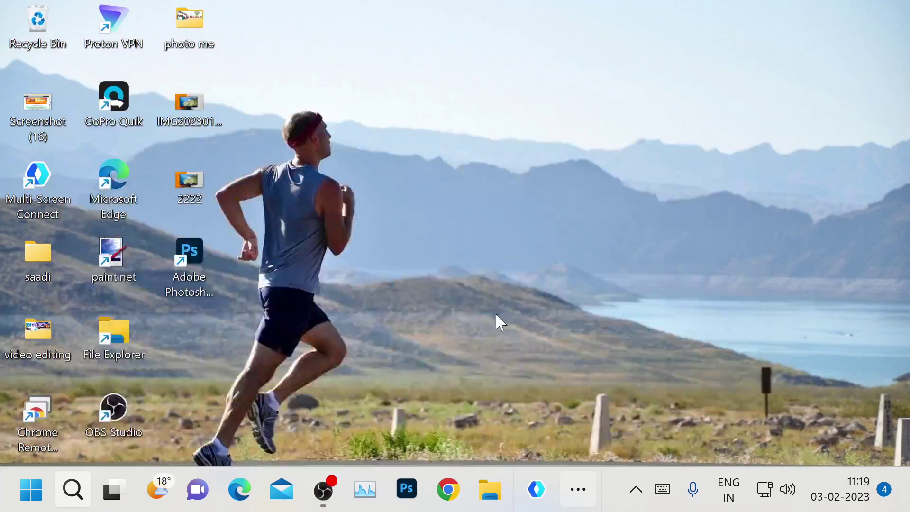